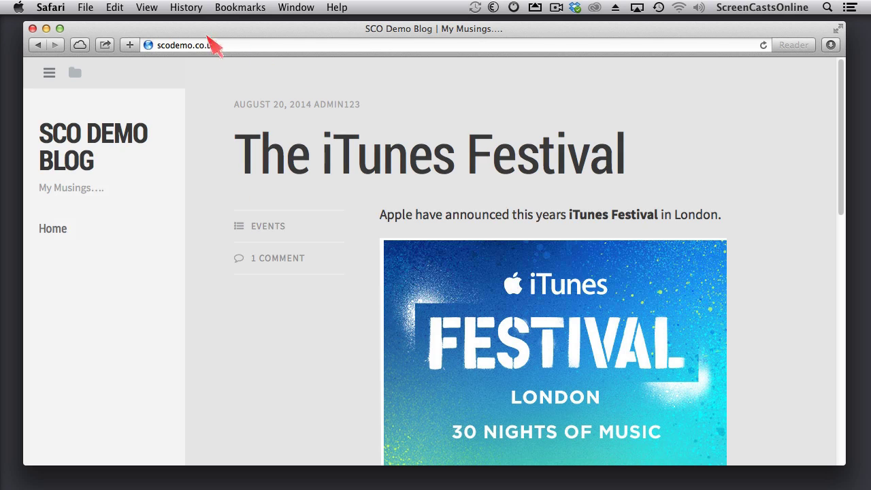
# Go to scodemo.co.uk/wp-admin/ and log in to the blog's dashboard with the prefilled credentials.
pyautogui.click(236, 46)
pyautogui.click(244, 46)
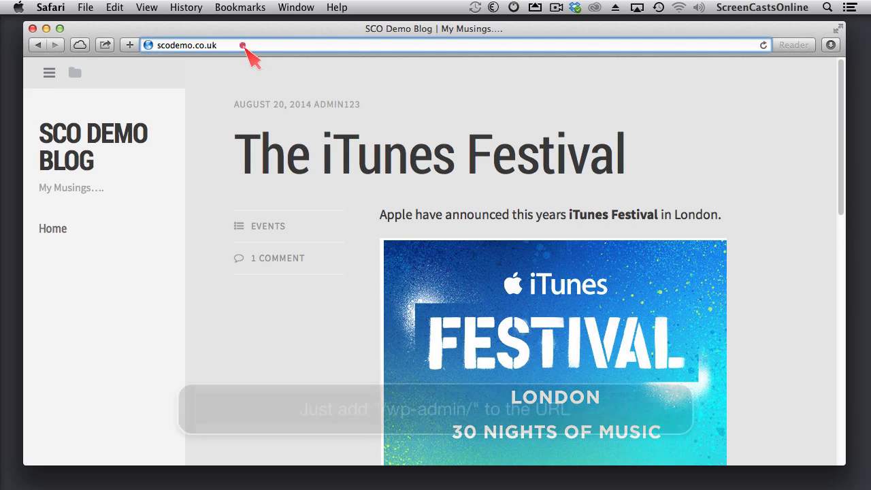
pyautogui.write('/')
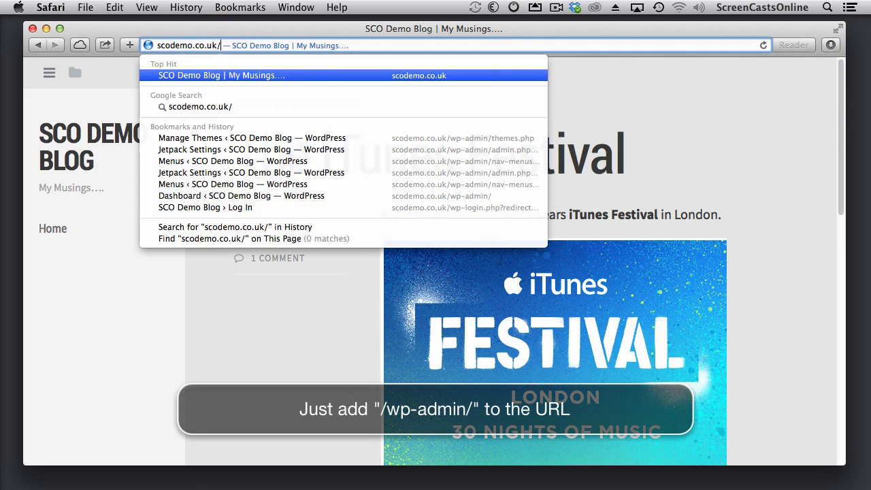
pyautogui.write('wp-admi')
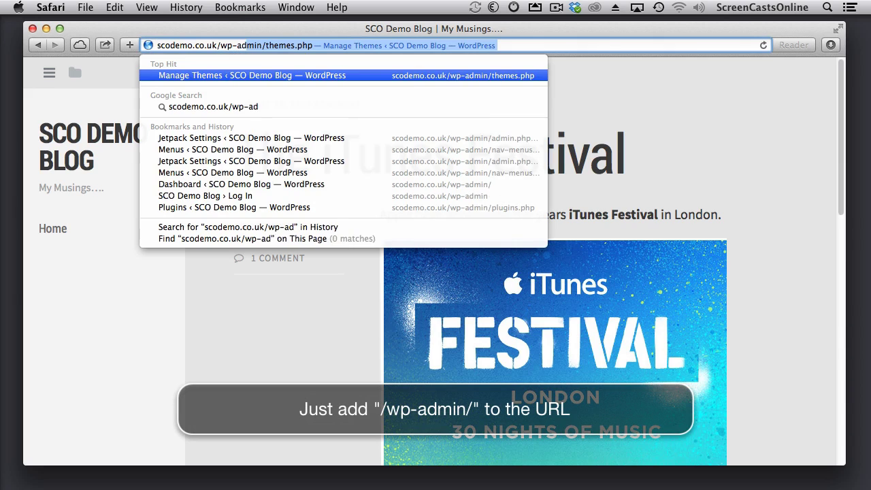
pyautogui.write('n/')
pyautogui.press('Return')
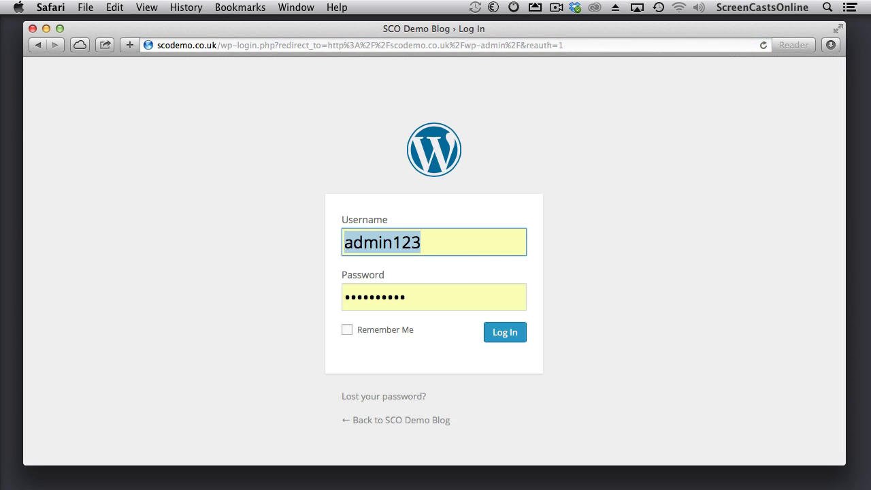
pyautogui.press('Return')
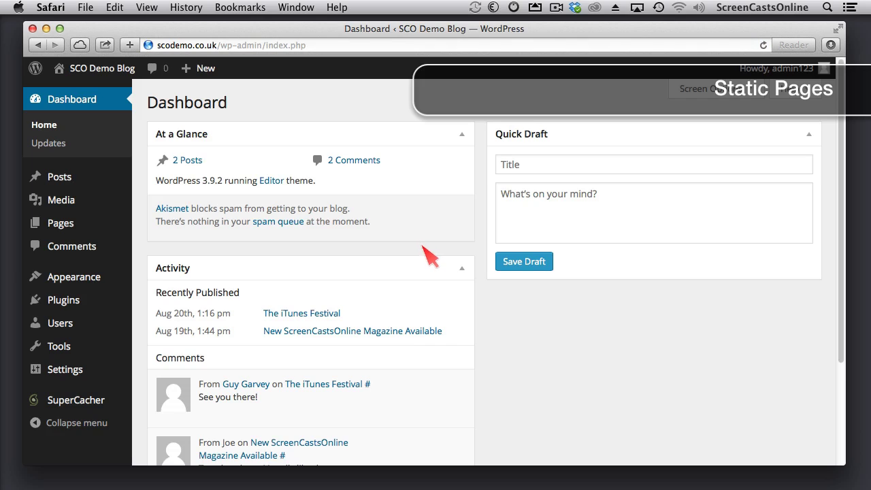
# View the list of posts and open the list of all pages.
pyautogui.click(60, 177)
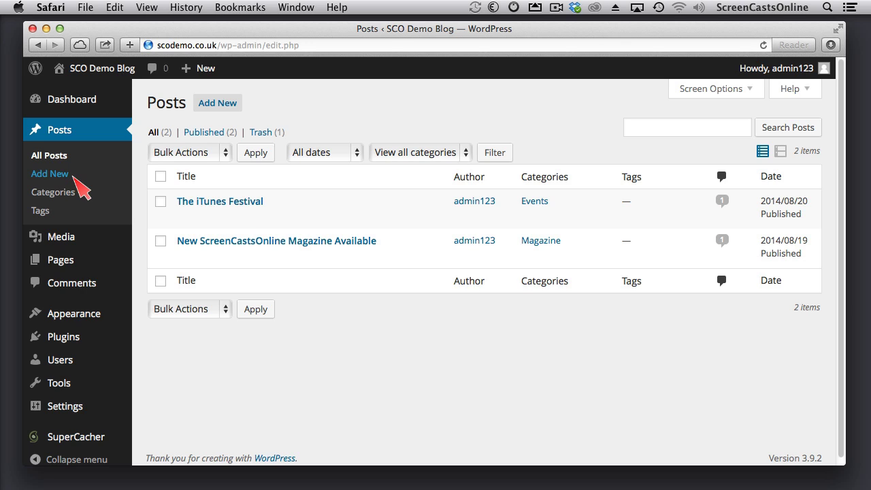
pyautogui.moveTo(58, 263)
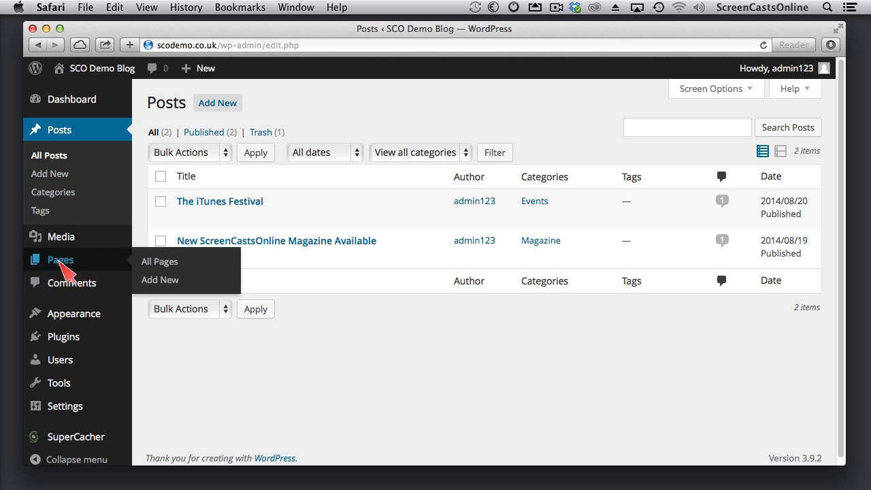
pyautogui.click(162, 267)
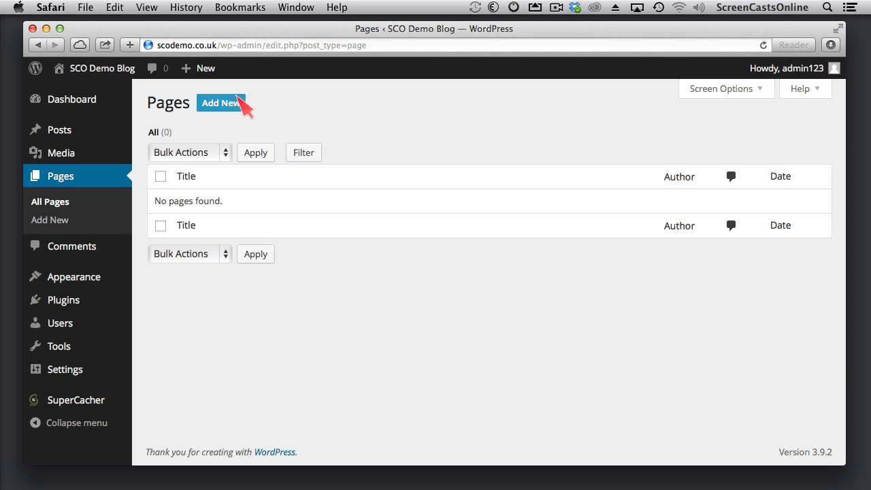
# Create and publish a new page titled "About Me" with the text "This is my website and it's all about me (and some other things too!)".
pyautogui.click(225, 103)
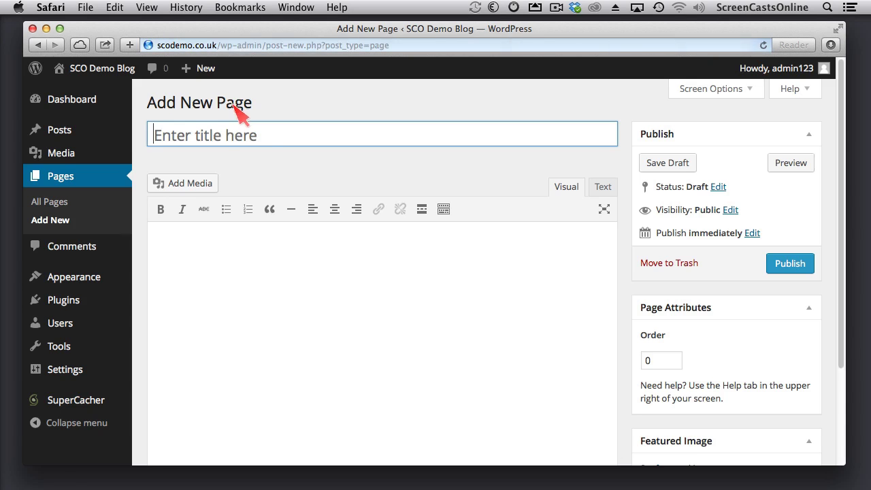
pyautogui.write('About Me')
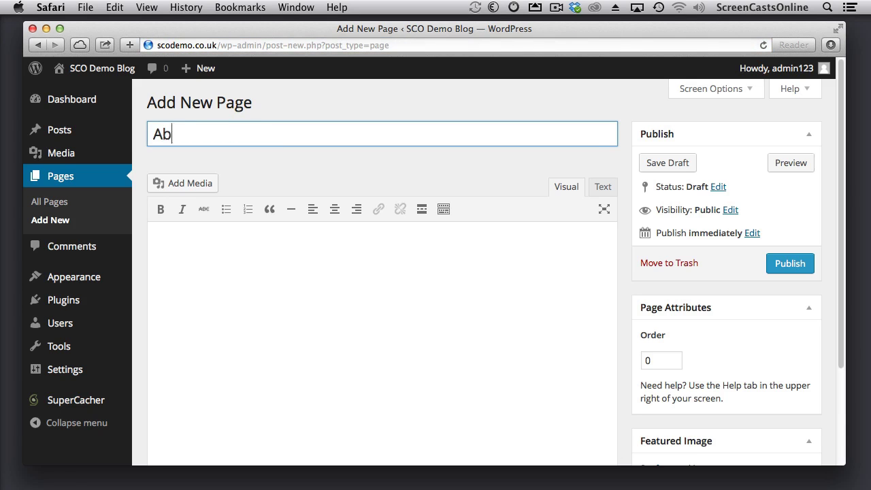
pyautogui.press('BackSpace')
pyautogui.press('BackSpace')
pyautogui.write('Me')
pyautogui.click(208, 272)
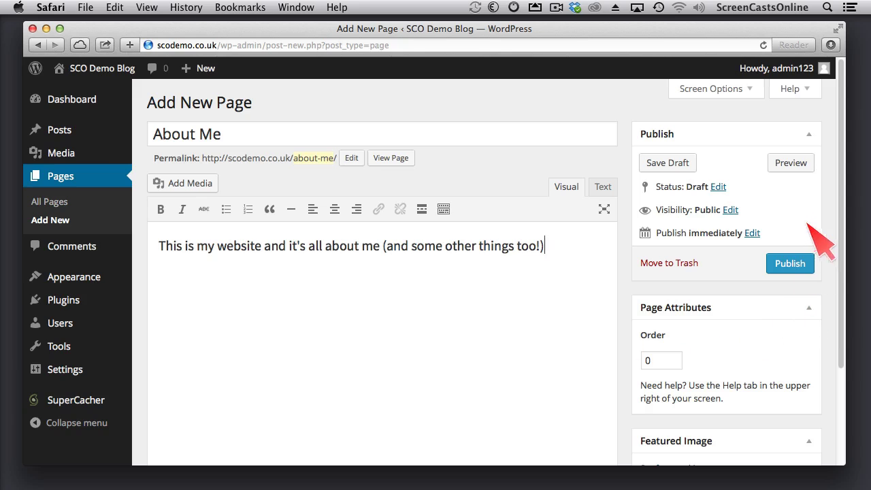
pyautogui.click(790, 263)
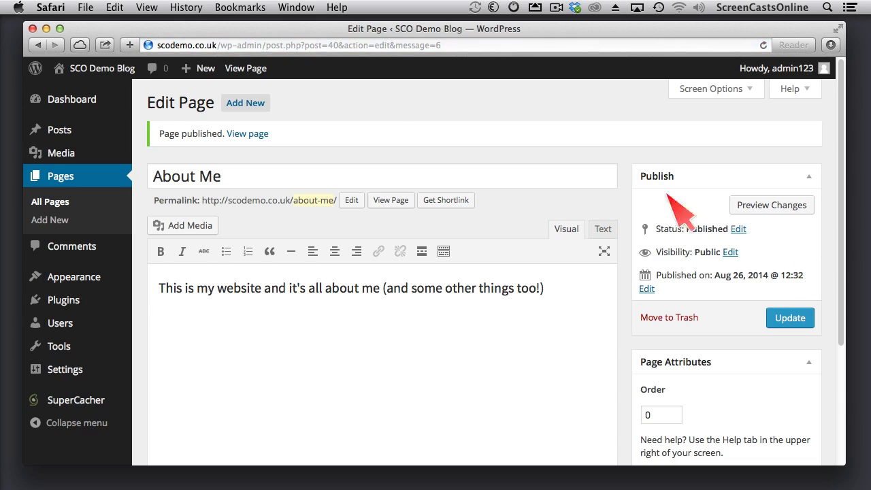
# Open the live site in a new browser tab and look through its About Me page.
pyautogui.moveTo(95, 68)
pyautogui.rightClick(80, 92)
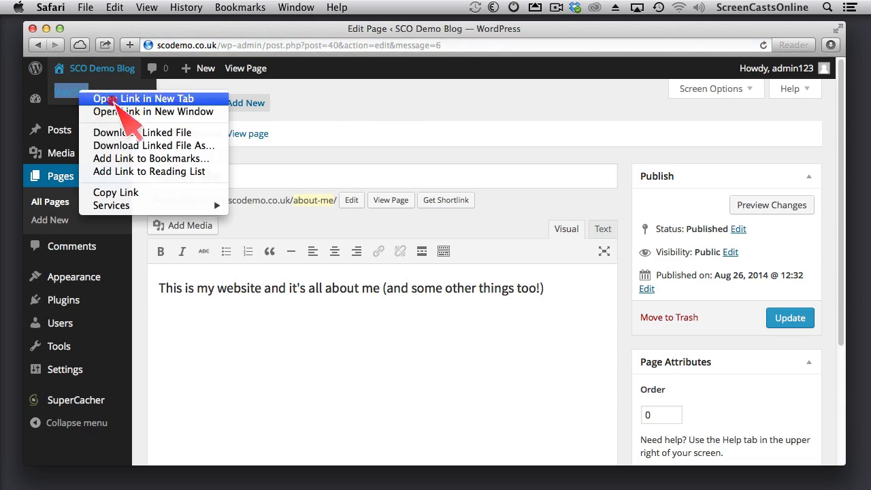
pyautogui.click(134, 100)
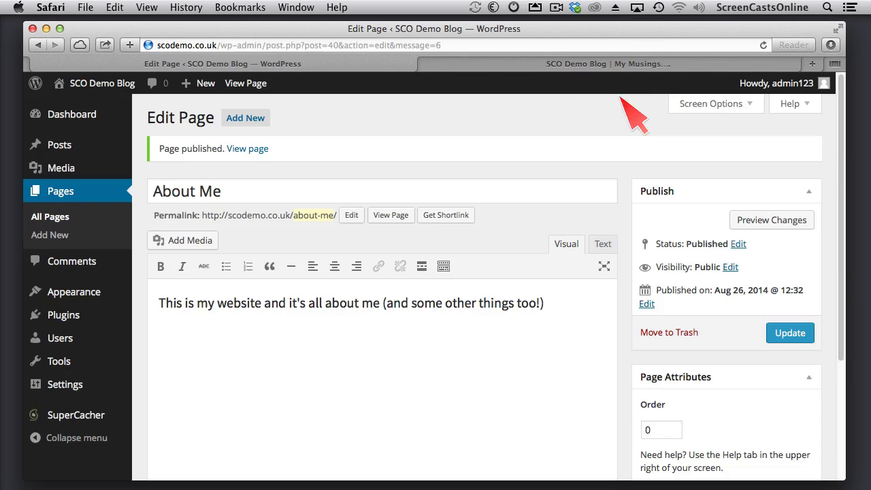
pyautogui.click(584, 66)
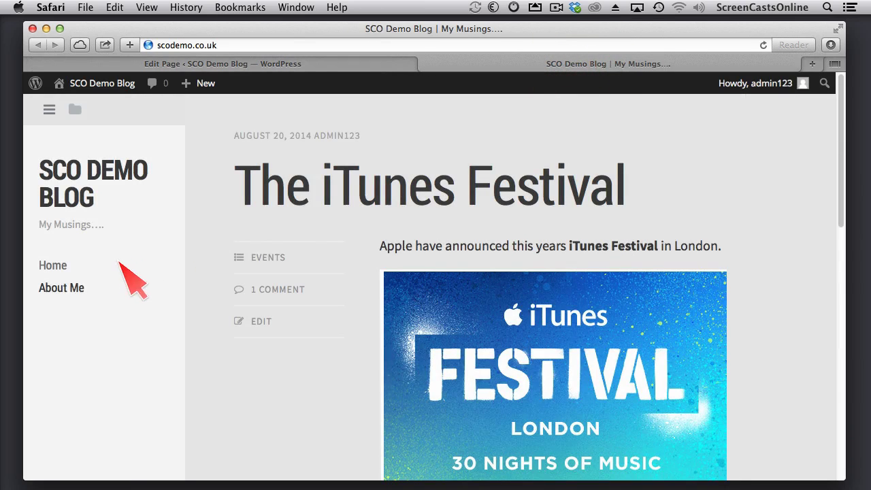
pyautogui.click(66, 293)
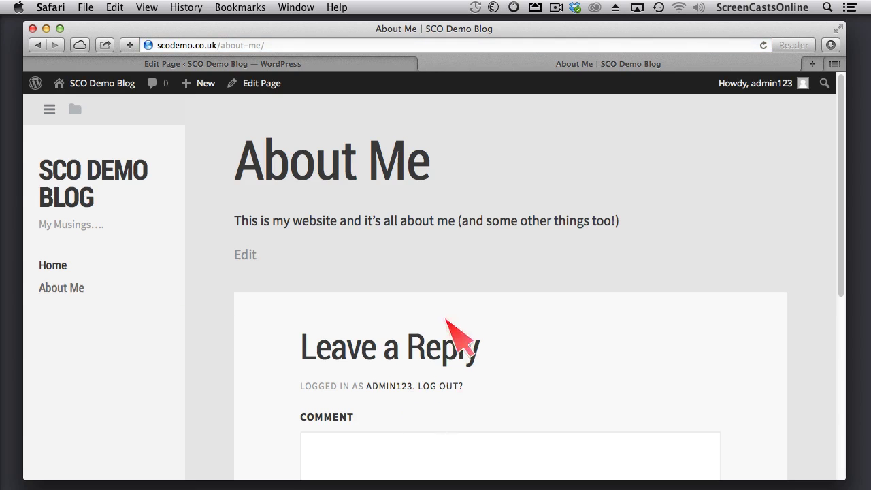
pyautogui.scroll(-5, 476, 306)
pyautogui.scroll(5, 481, 272)
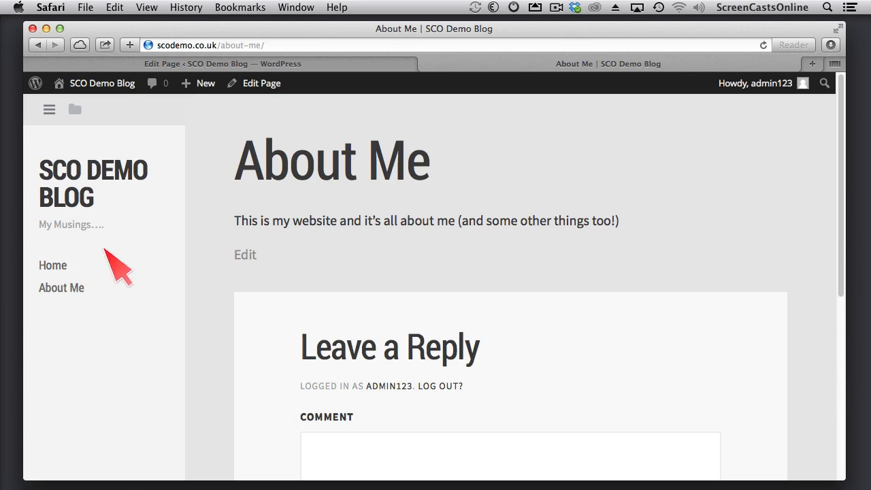
# Return to the page editor and publish a new page titled "My Gear" with an empty body.
pyautogui.click(164, 64)
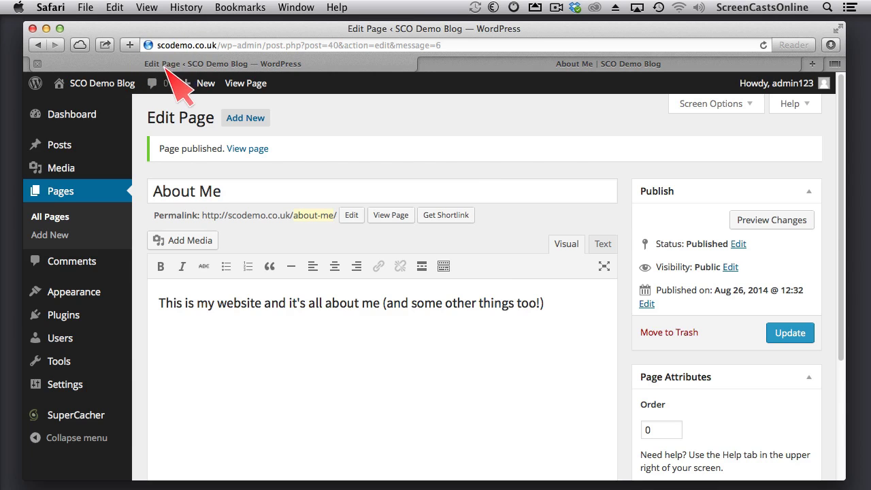
pyautogui.click(247, 120)
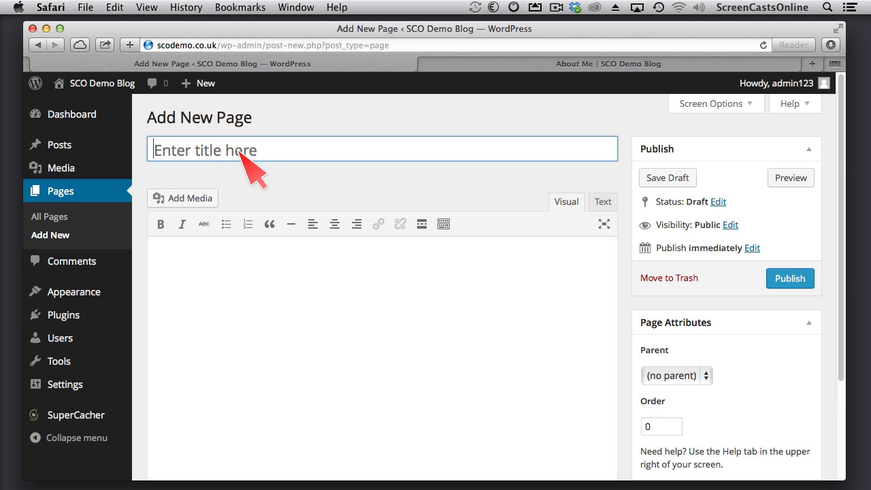
pyautogui.write('My Gear')
pyautogui.press('Tab')
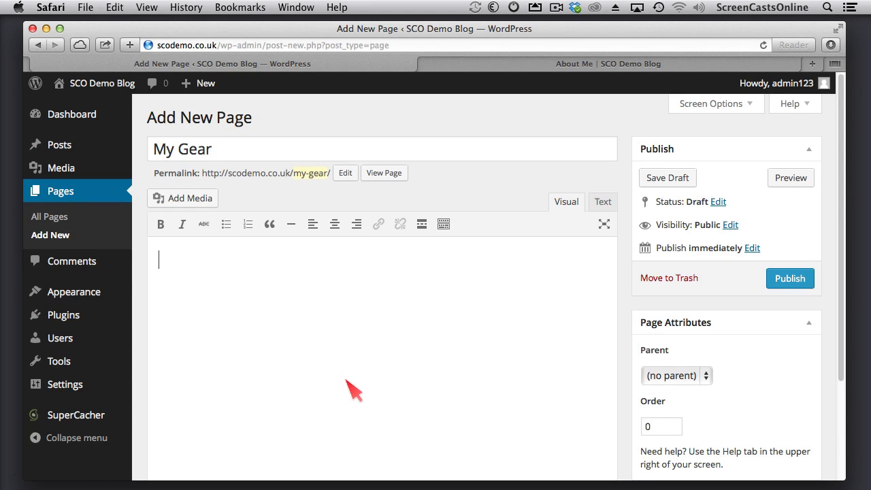
pyautogui.click(800, 281)
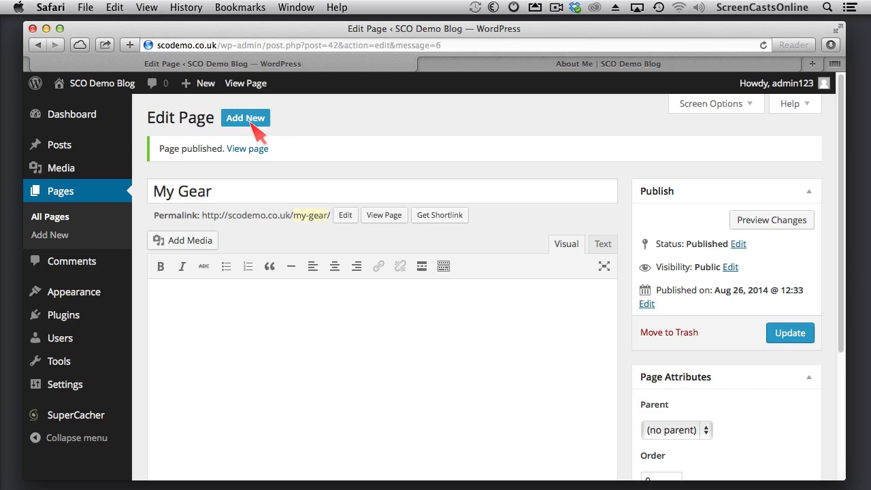
# Create and publish a new page titled "Audio Equipment" with the text "My list of Audio gear".
pyautogui.click(249, 121)
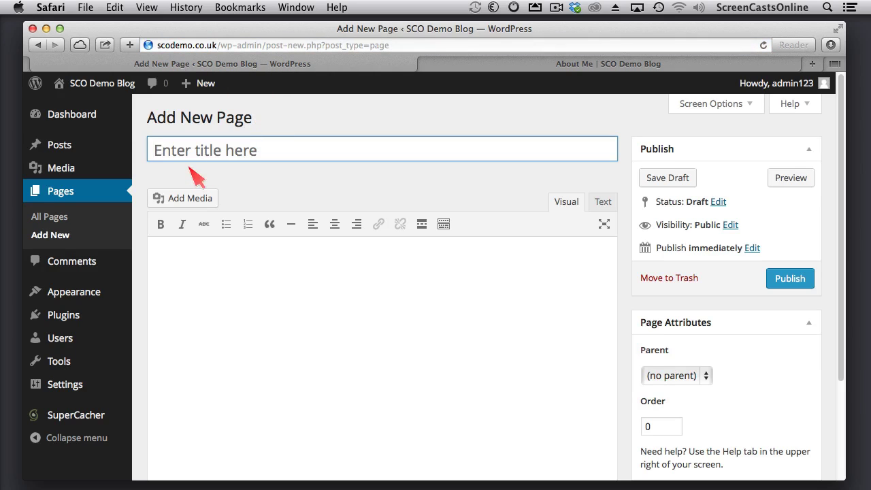
pyautogui.click(190, 146)
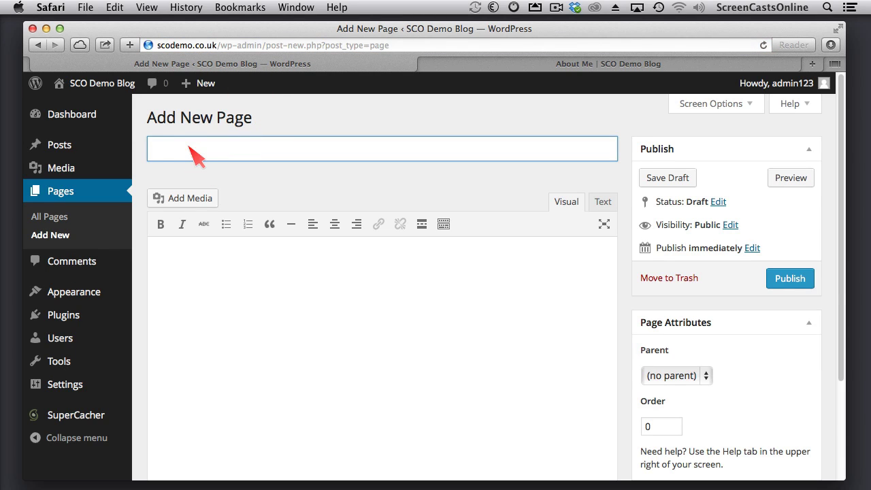
pyautogui.write('Audio Equio')
pyautogui.press('BackSpace')
pyautogui.press('BackSpace')
pyautogui.write('ipment')
pyautogui.click(182, 286)
pyautogui.write('My list of Audio')
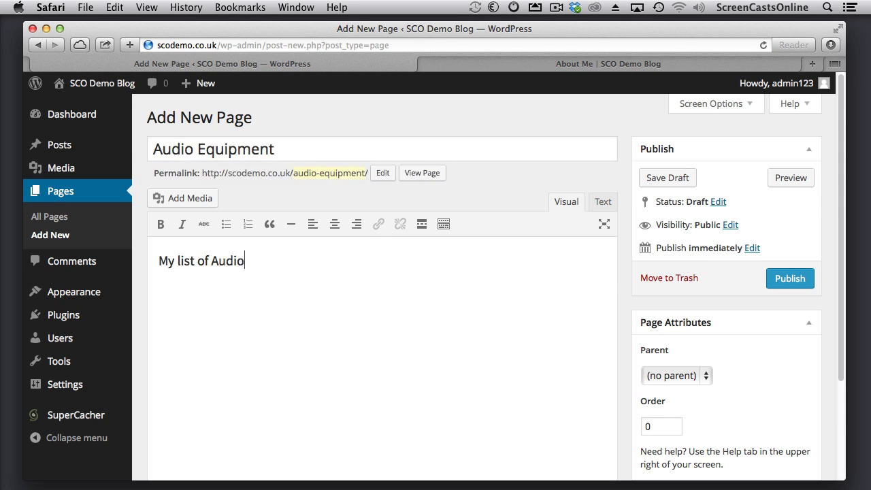
pyautogui.write(' gear')
pyautogui.click(788, 276)
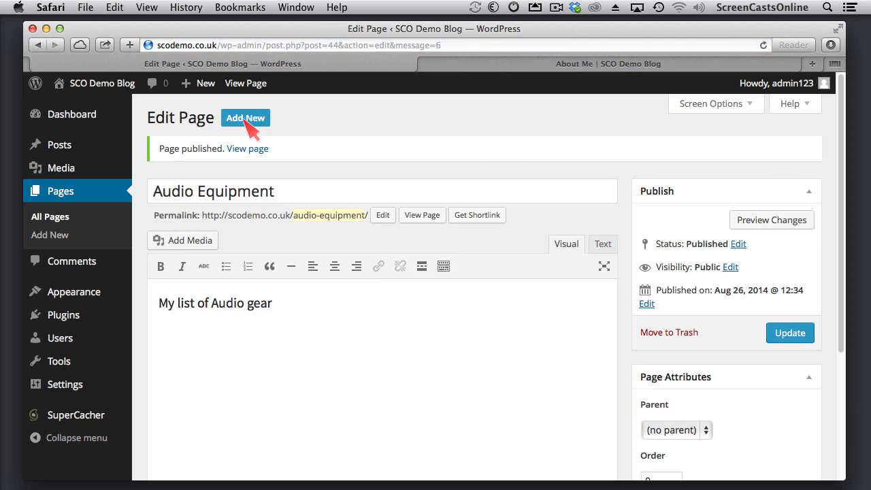
# Create and publish a new page titled "My Video Gear" with the text "My list of video gear".
pyautogui.click(245, 118)
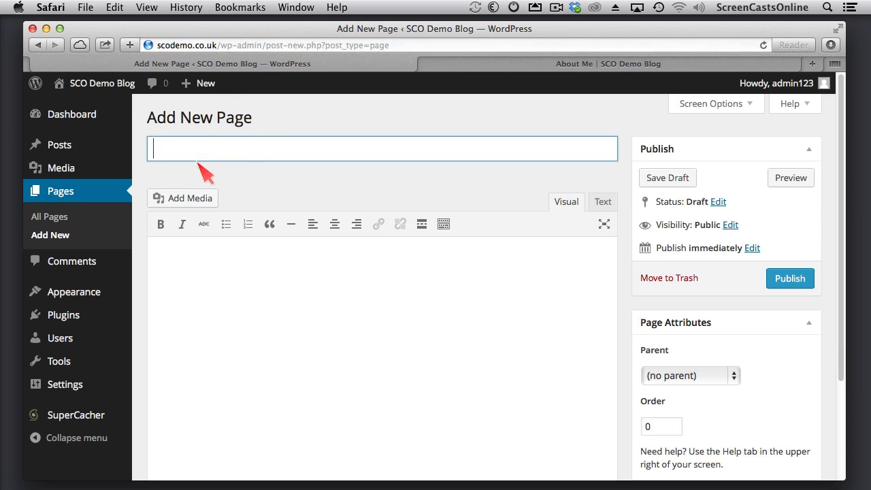
pyautogui.write('My Video Gear')
pyautogui.click(189, 263)
pyautogui.write('My list of v')
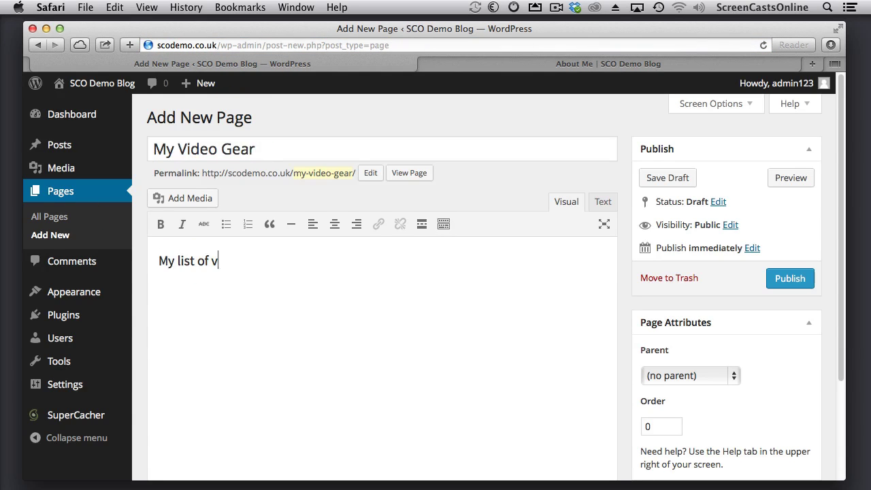
pyautogui.write('ideo gear')
pyautogui.click(794, 281)
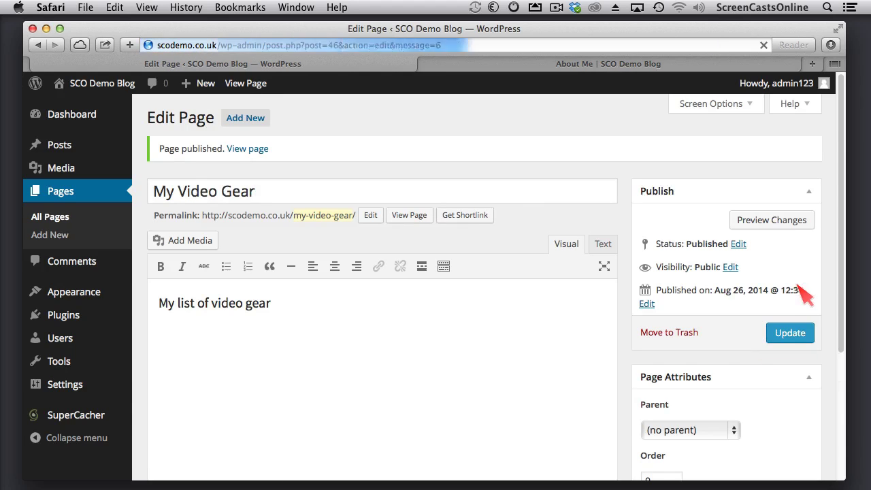
# Reload the live site to check its navigation and view the Audio Equipment page.
pyautogui.click(618, 69)
pyautogui.click(765, 45)
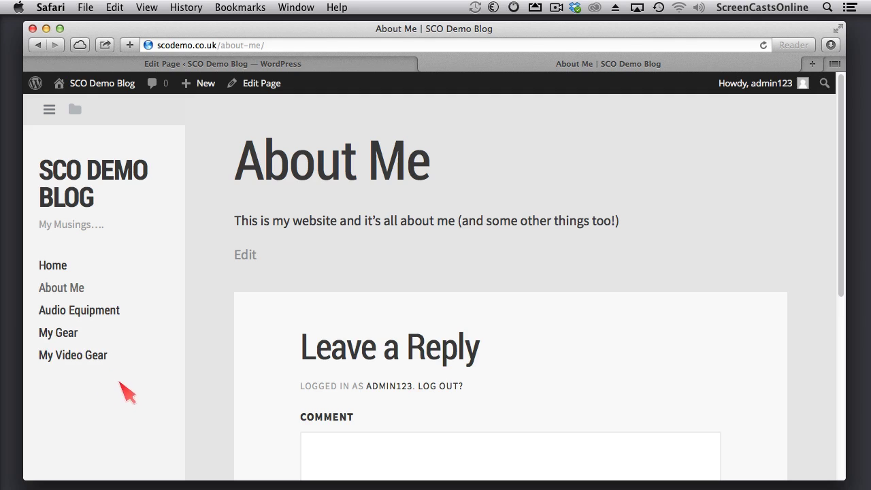
pyautogui.click(85, 312)
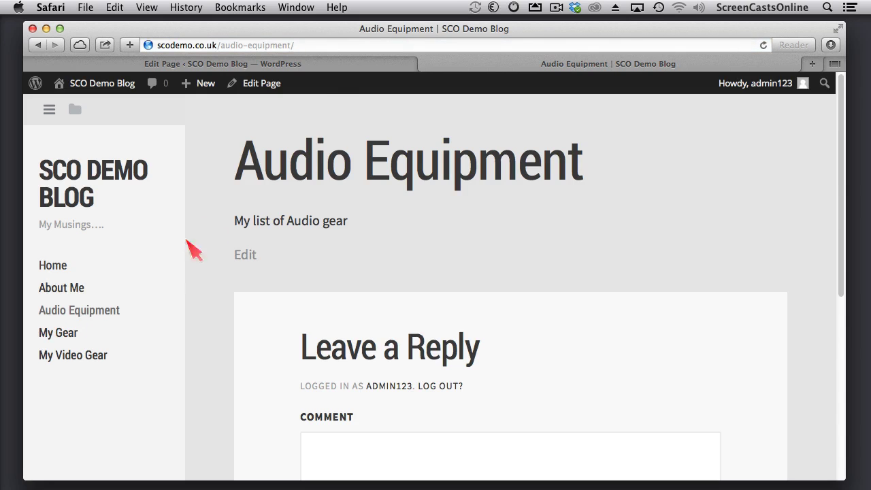
# Open the Audio Equipment page for editing and clear its title.
pyautogui.click(264, 86)
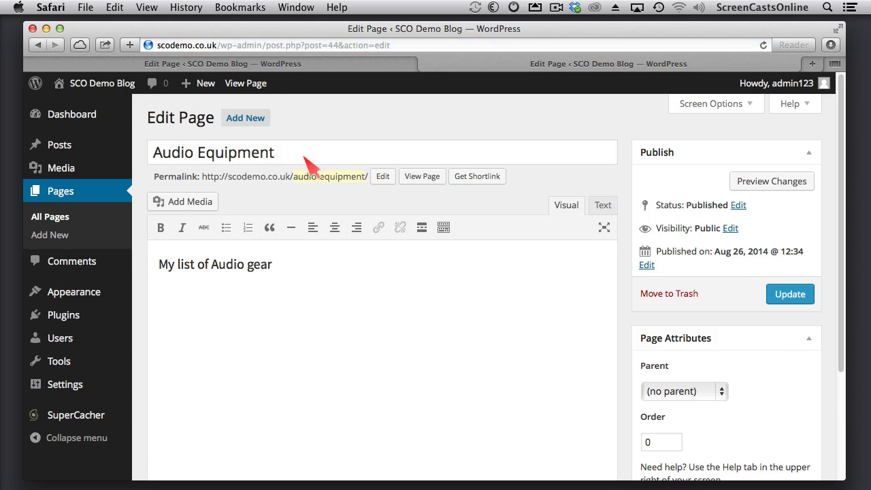
pyautogui.click(302, 153)
pyautogui.moveTo(301, 153); pyautogui.dragTo(116, 165)
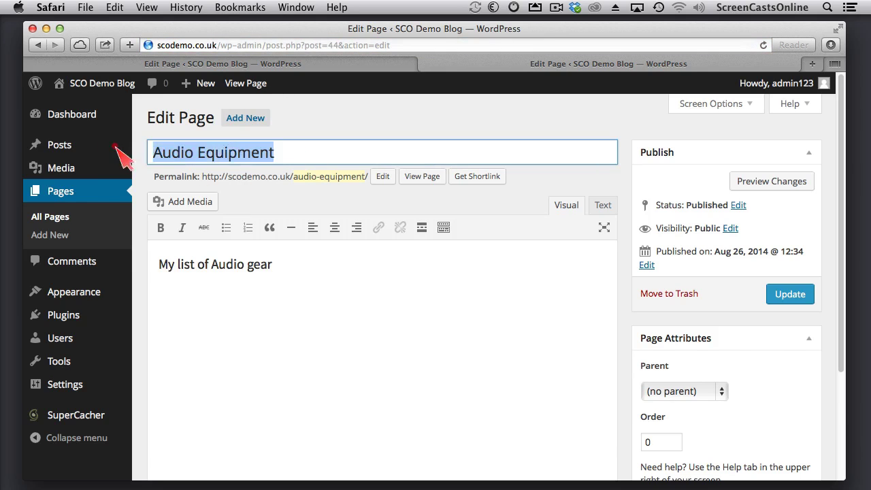
pyautogui.moveTo(95, 147)
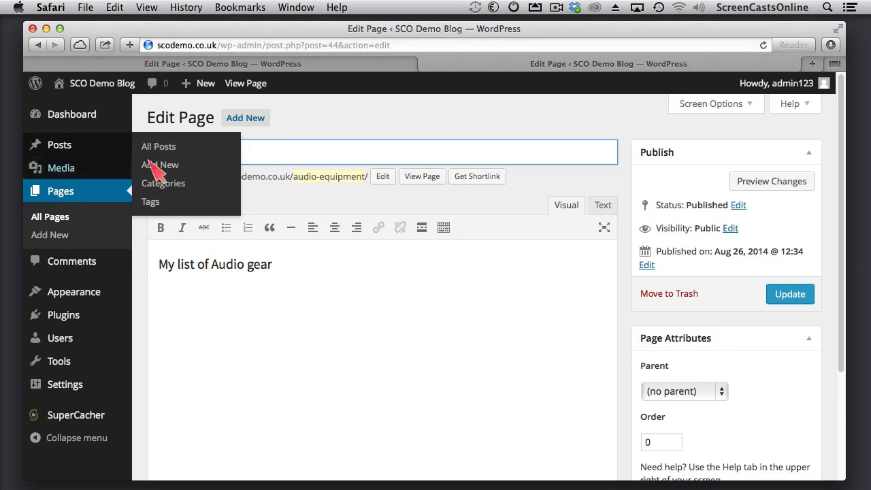